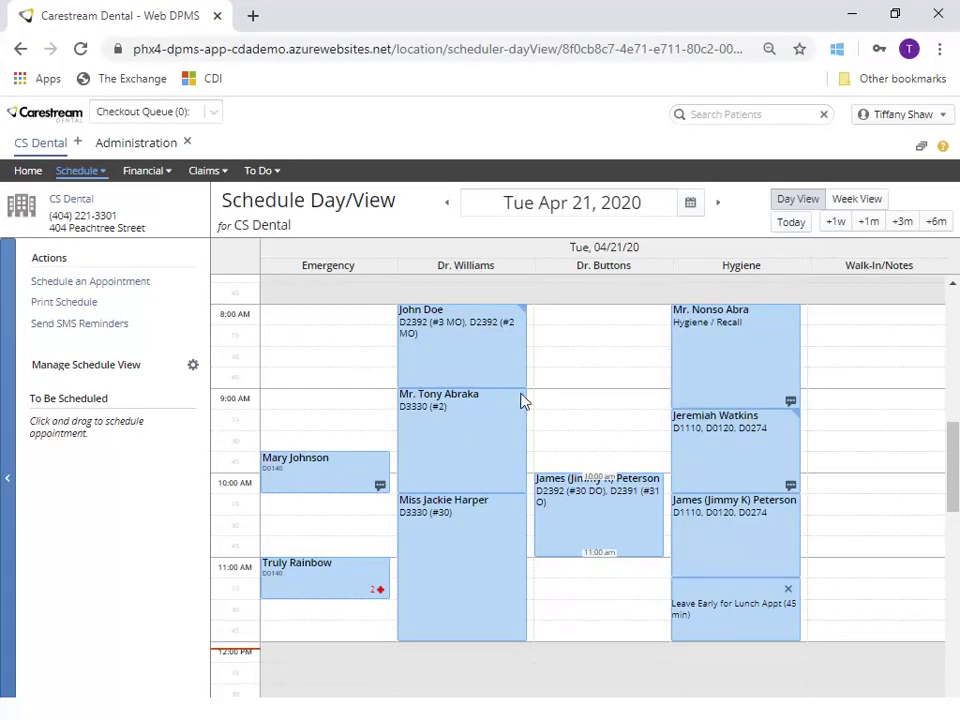
Move Dr. Buttons' appointment to 11:00 AM and rebook the 9:15 Hygiene visit on Thu Apr 23
drag(589, 499, 593, 593)
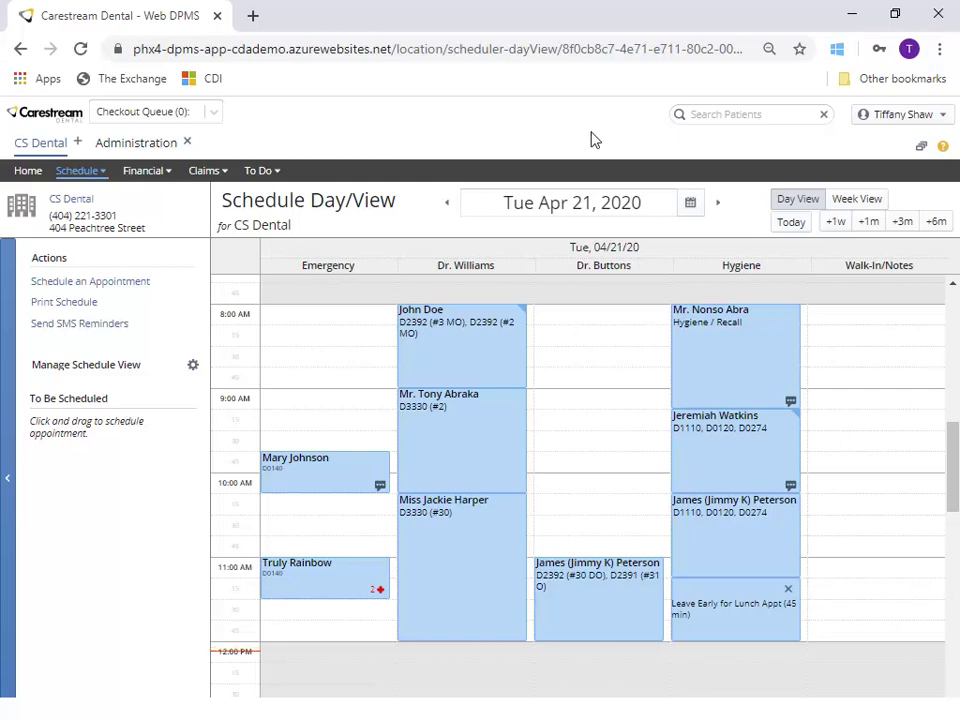
drag(750, 459, 155, 516)
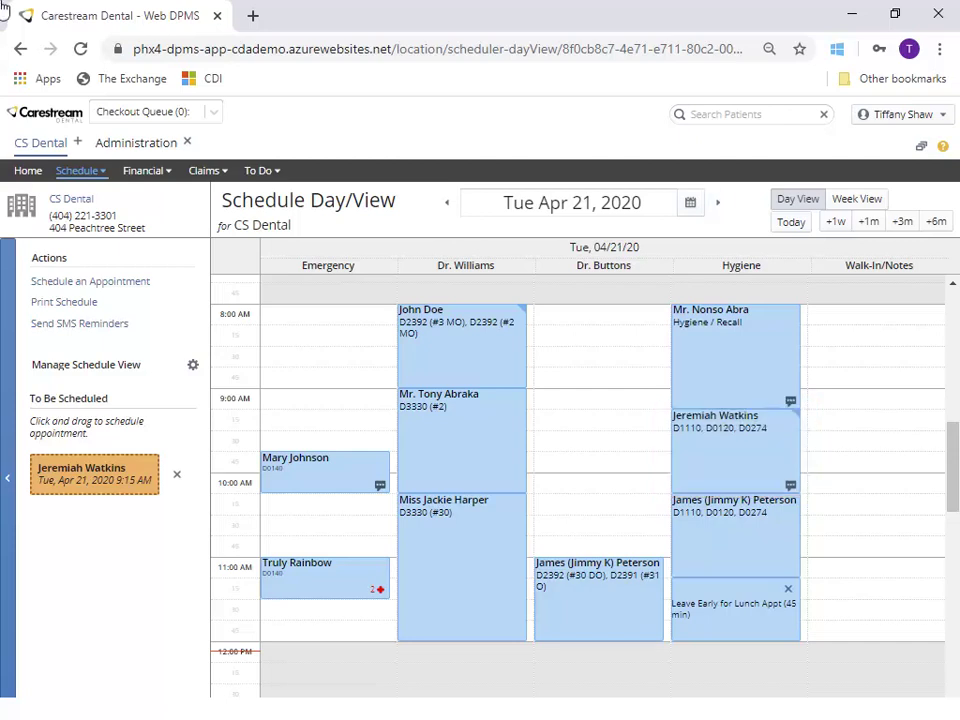
click(717, 207)
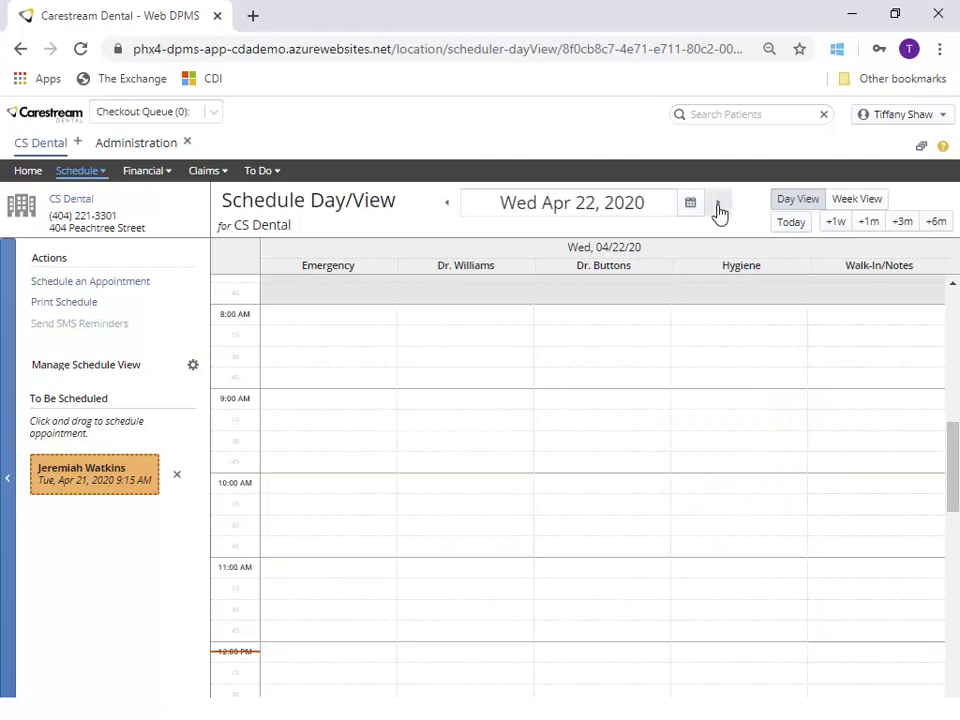
click(718, 208)
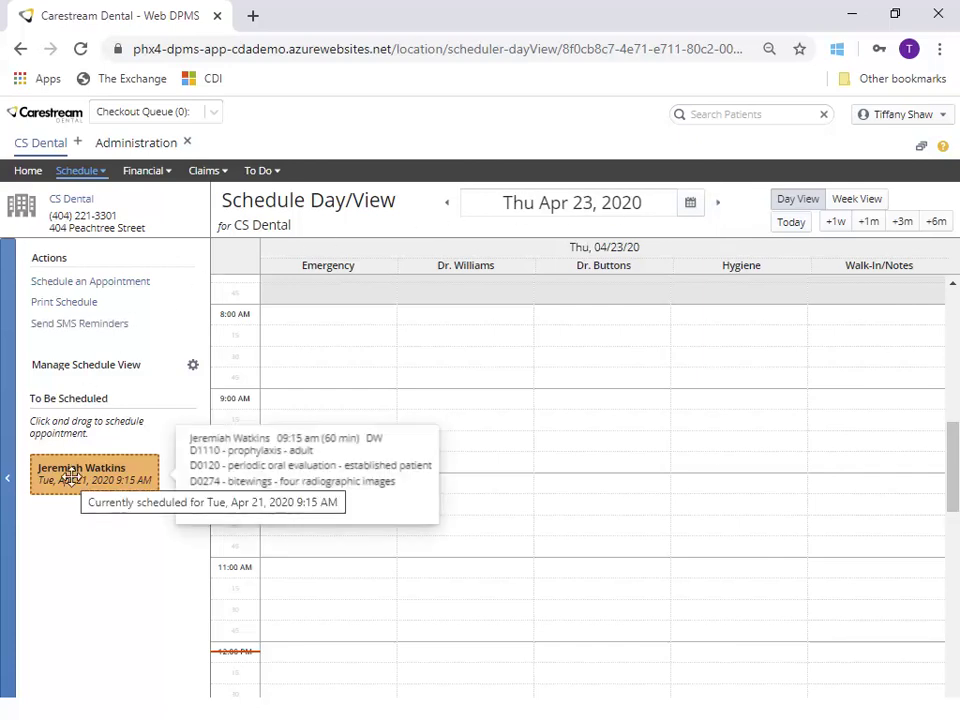
drag(80, 476, 713, 443)
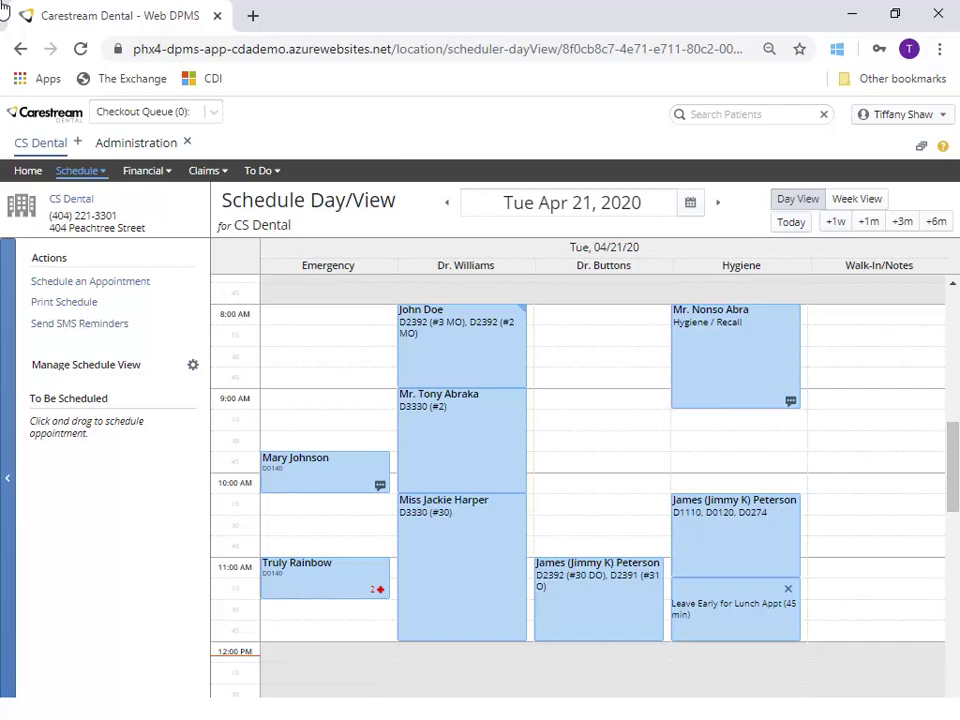
Turn on Highlight Appts. Unconfirmed, then check Print Schedule destinations and cancel without printing
click(193, 368)
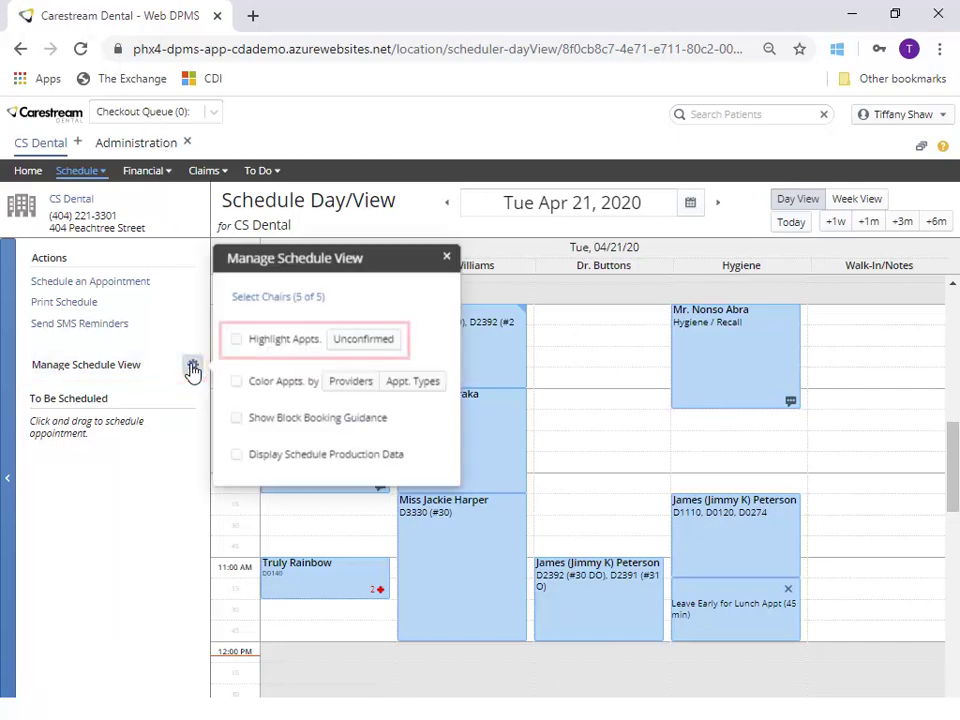
click(237, 345)
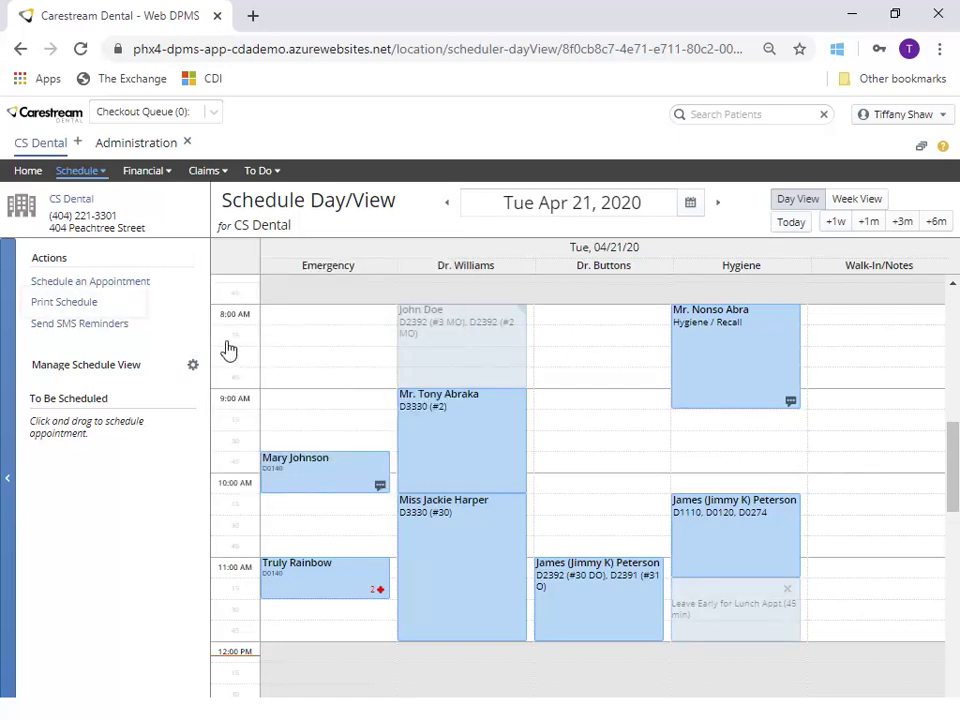
click(88, 303)
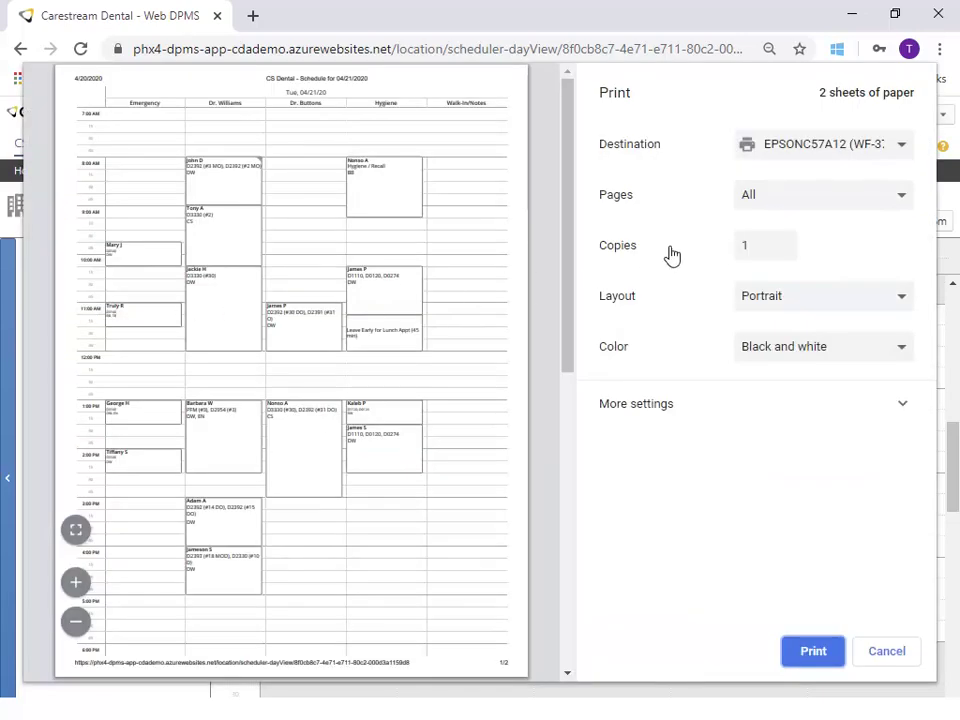
click(787, 150)
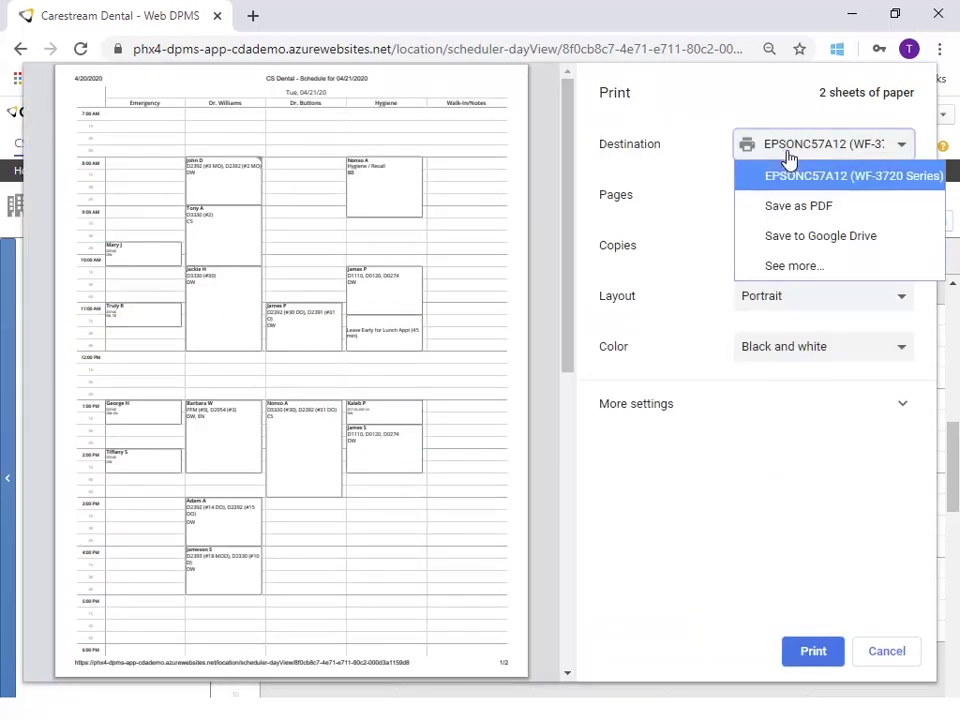
key(Escape)
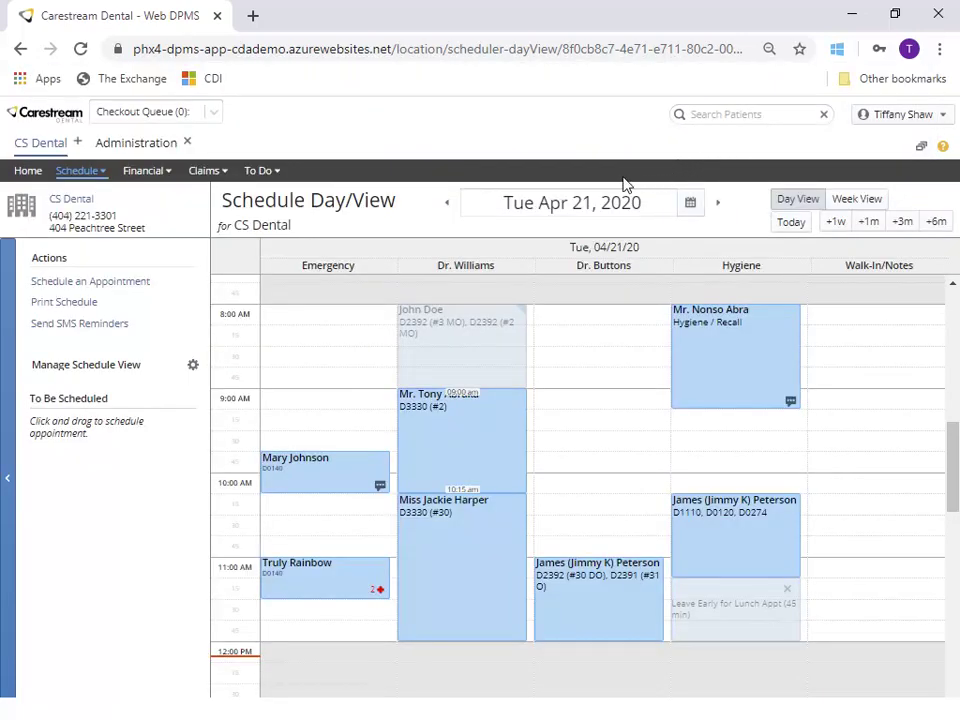
Confirm the 9:00 Dr. Williams appointment and add the note 'Confirmation note here'
click(480, 426)
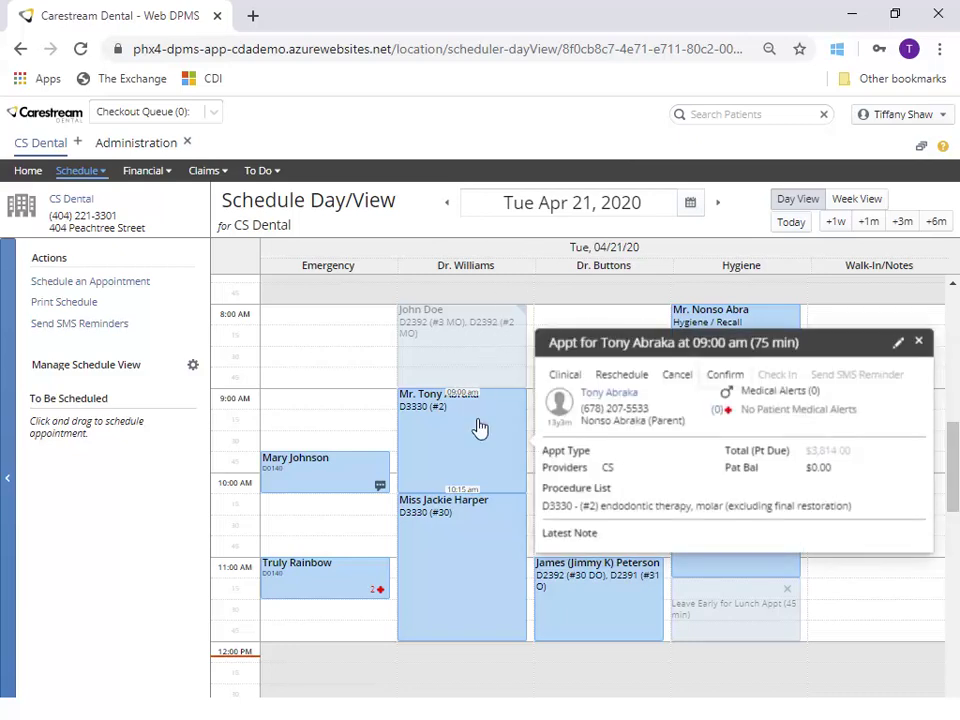
click(723, 376)
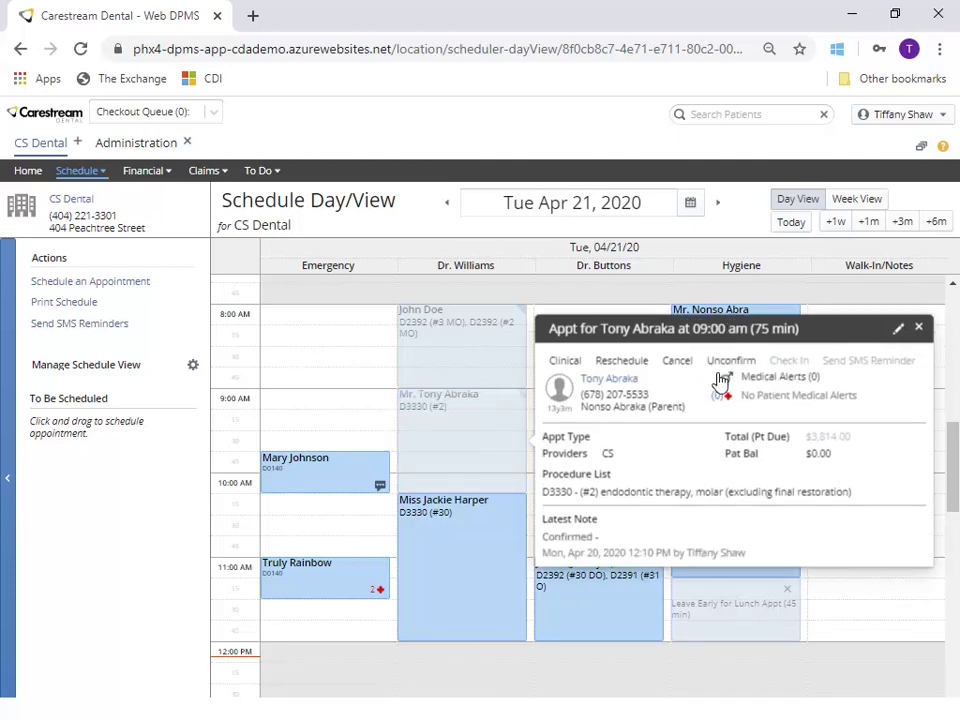
click(898, 329)
click(100, 512)
text(Co)
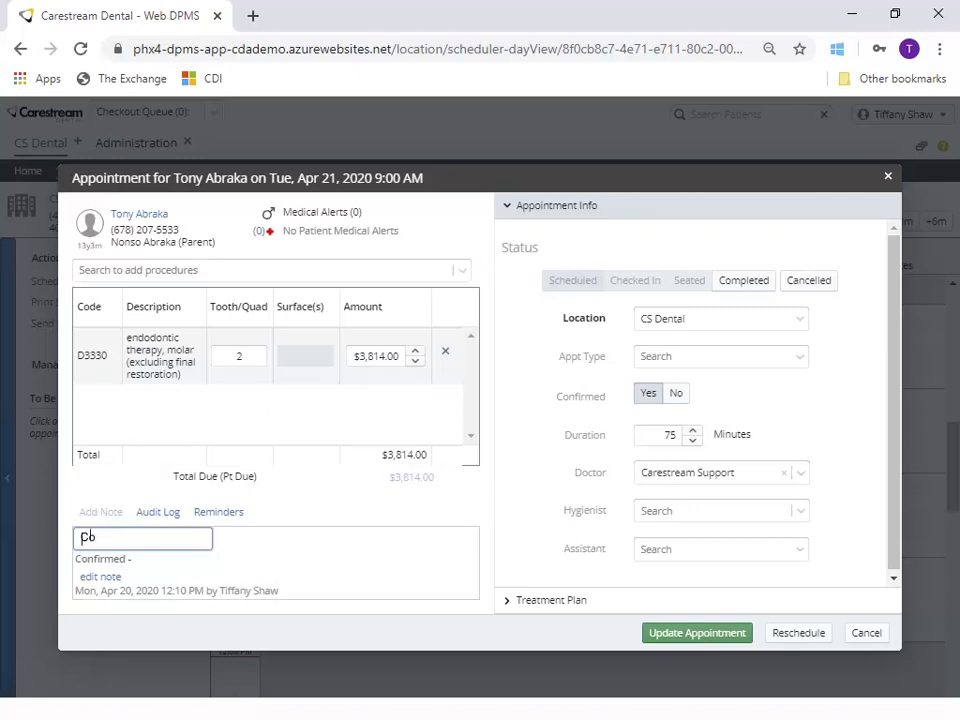
text(nfirmation note here)
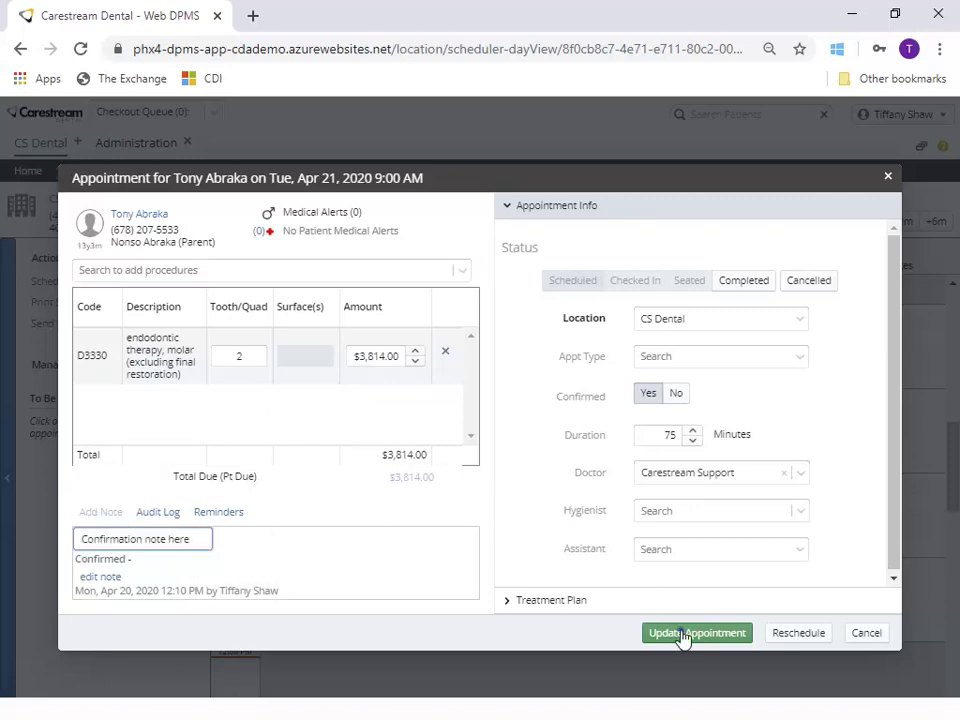
click(683, 636)
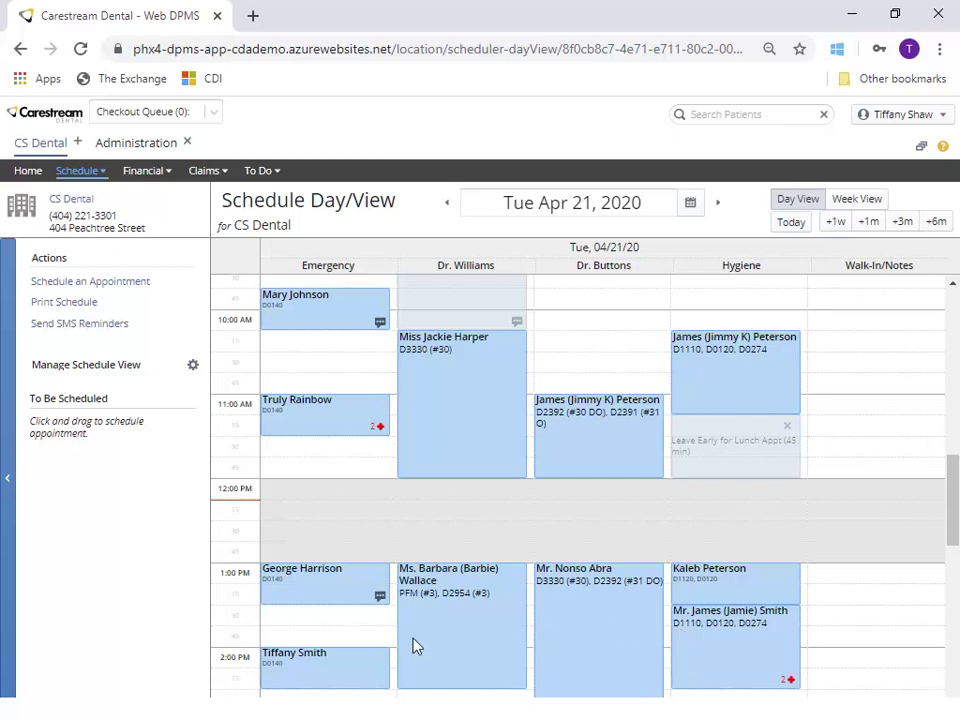
Send an SMS reminder for the 2:00 PM Emergency appointment and review it in Reminders history
click(337, 665)
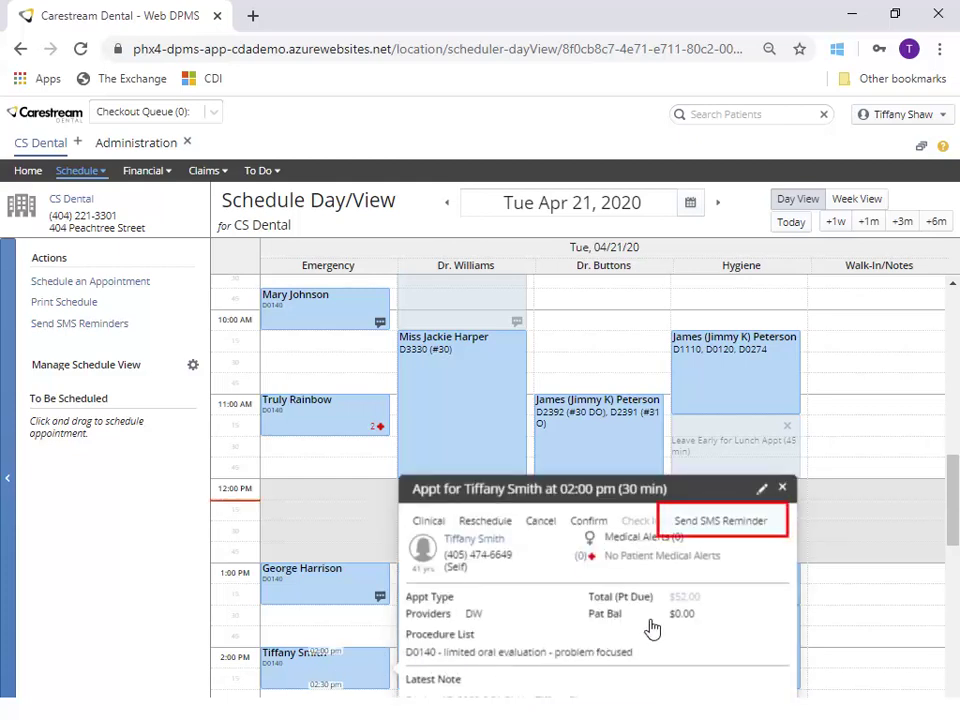
click(740, 528)
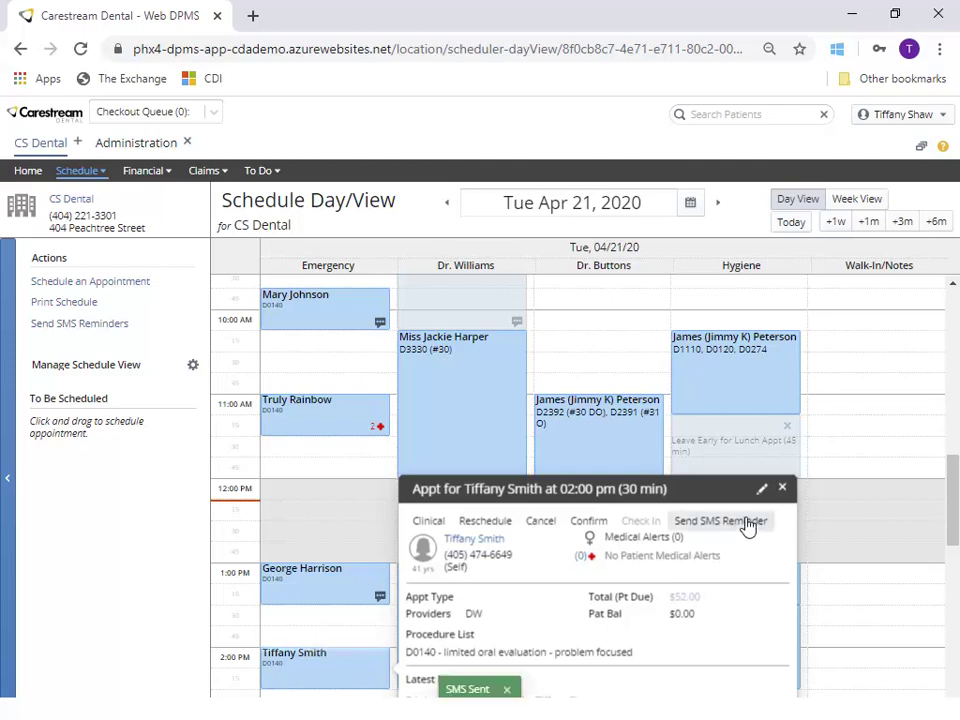
click(762, 488)
click(222, 517)
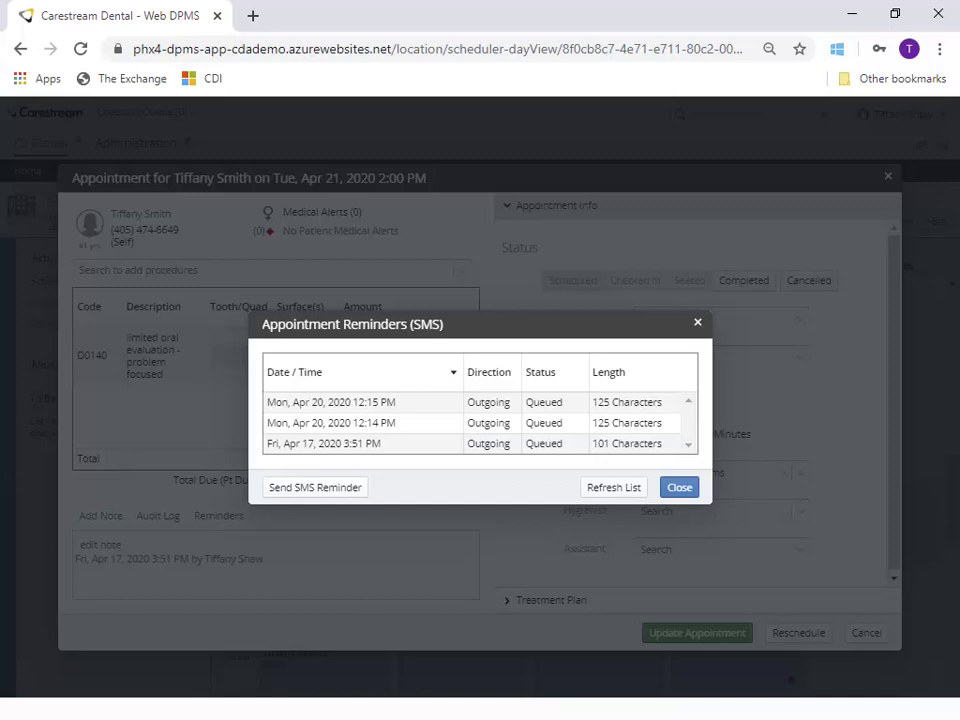
click(339, 402)
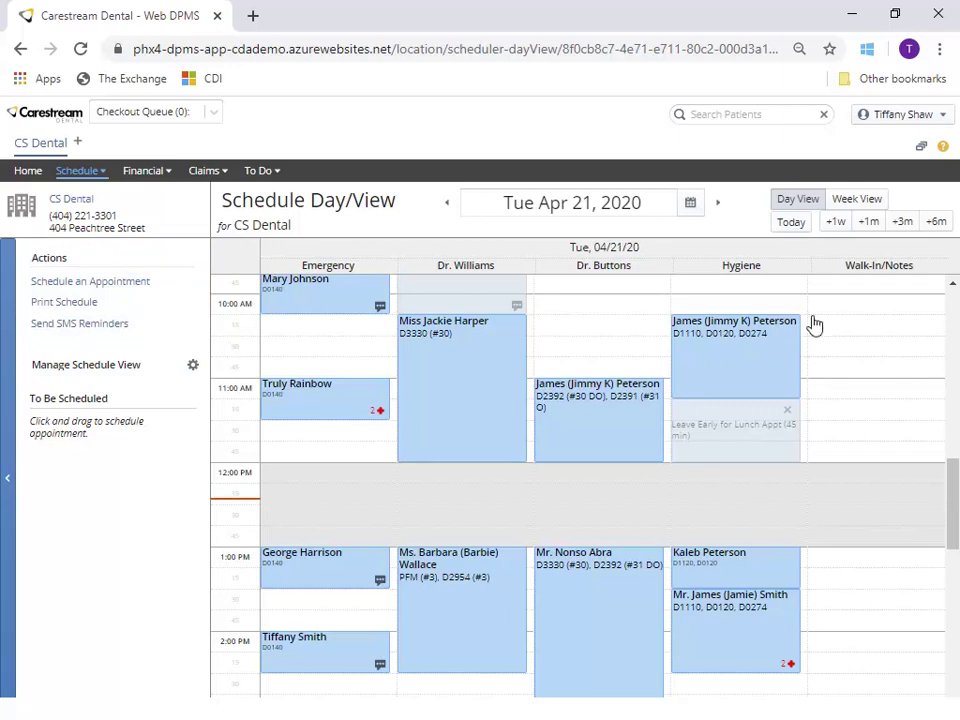
Edit the eServices Appt. Reminders settings, keeping the lead time at 3 days before
click(912, 118)
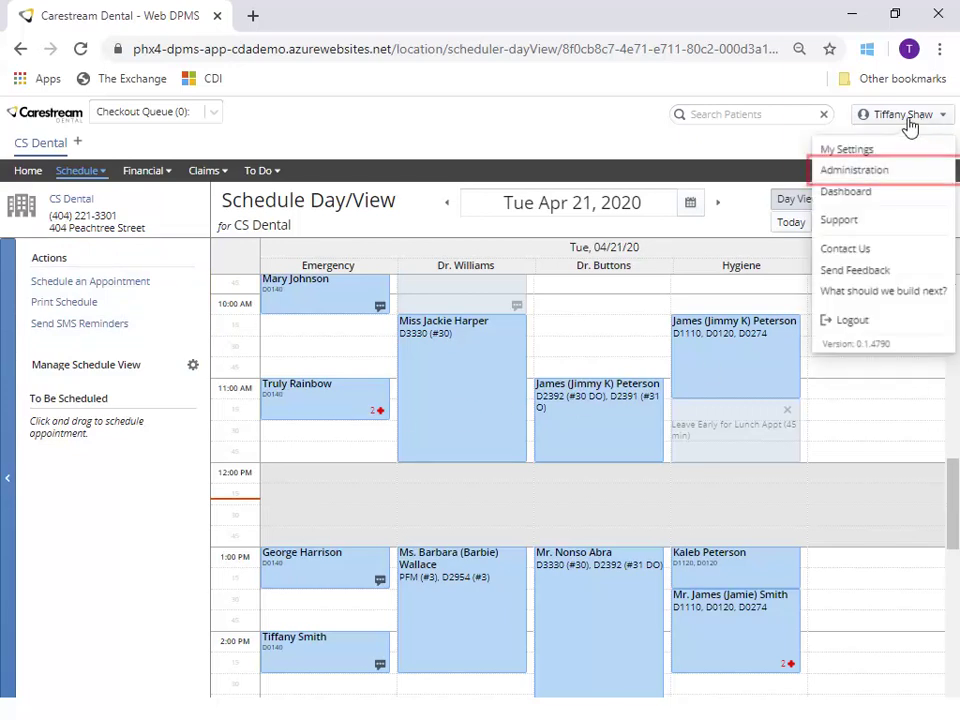
click(852, 170)
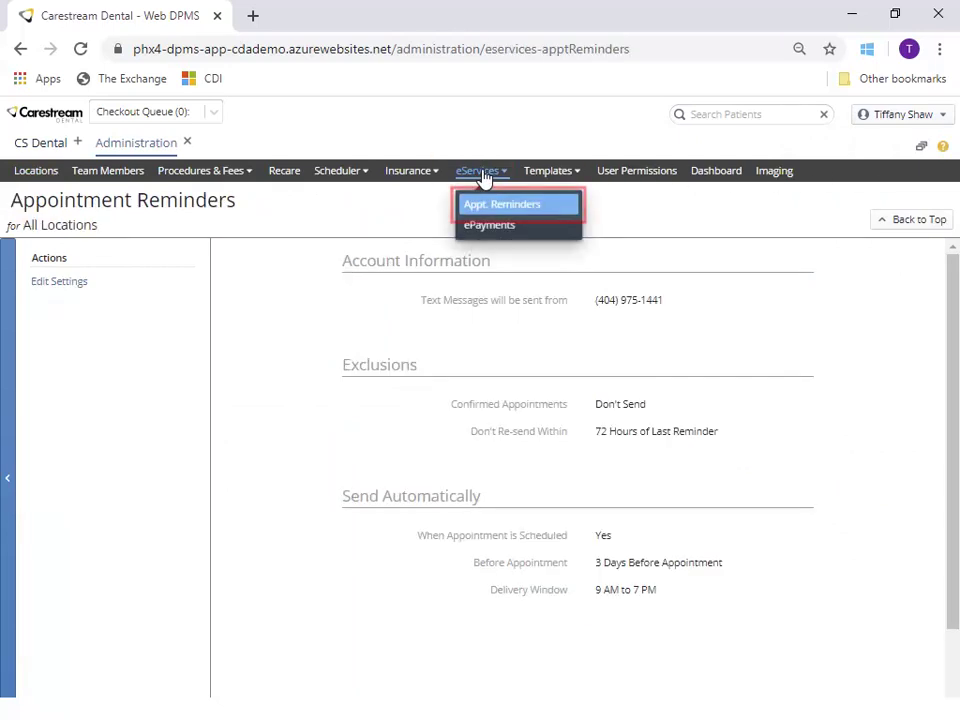
click(486, 207)
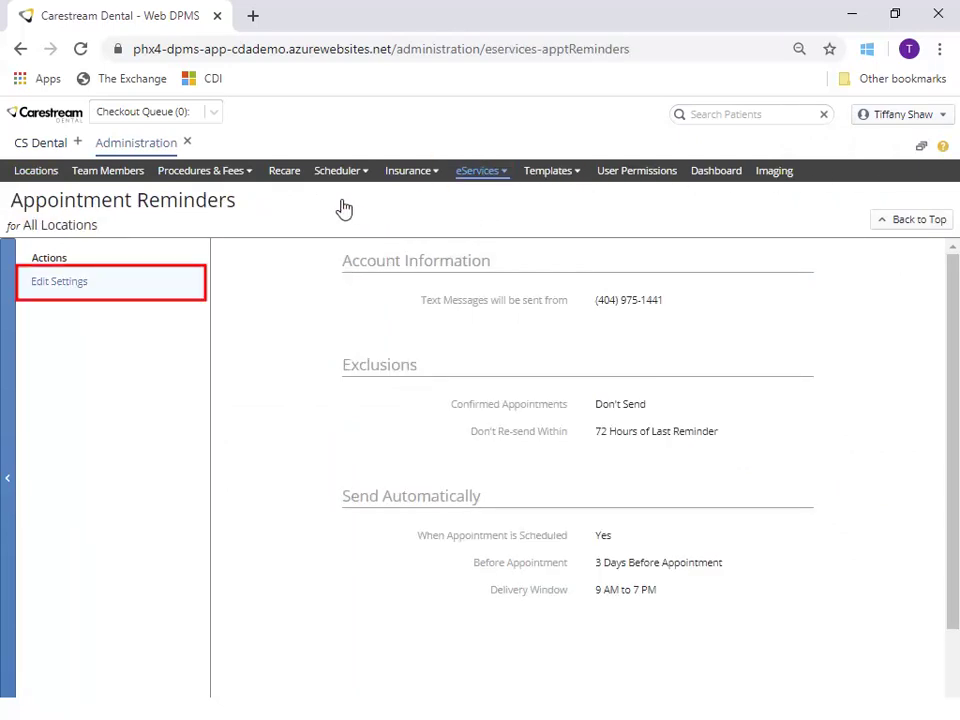
click(60, 282)
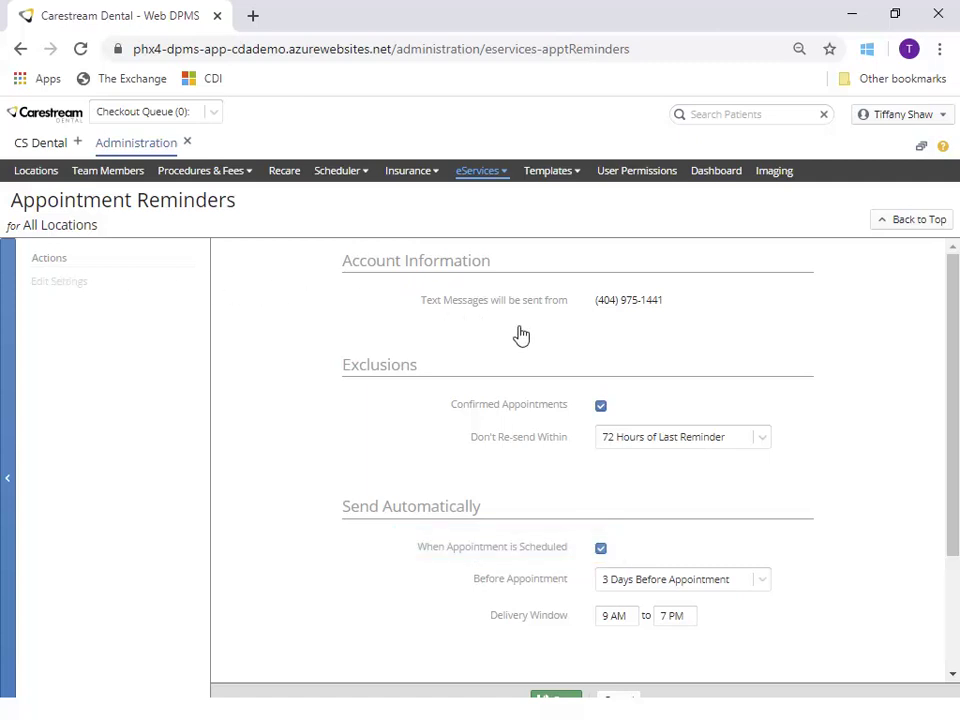
click(768, 585)
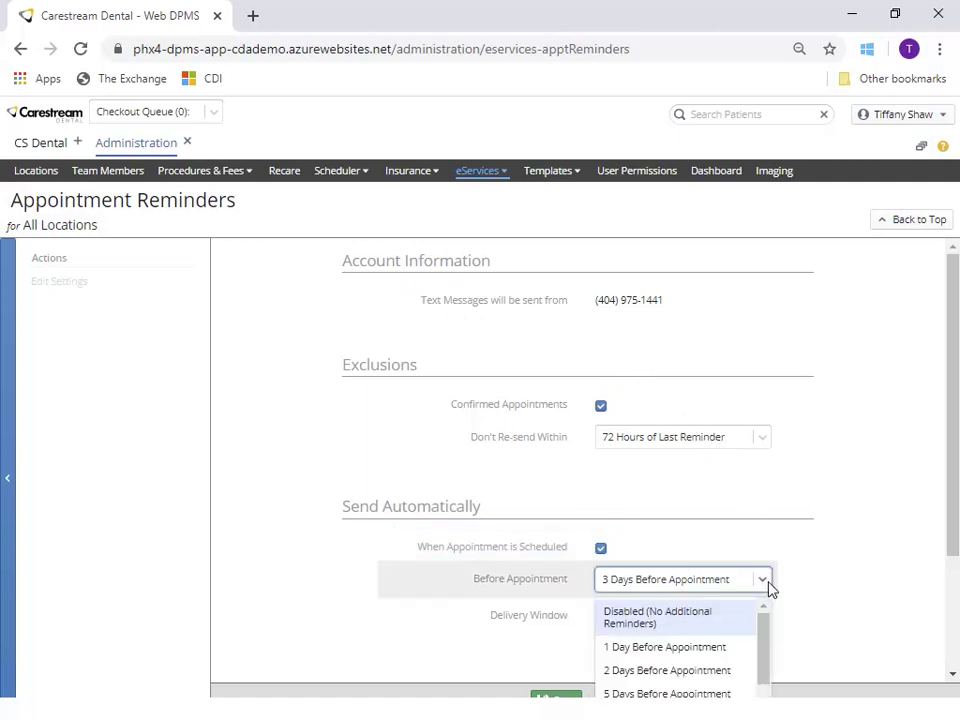
click(770, 585)
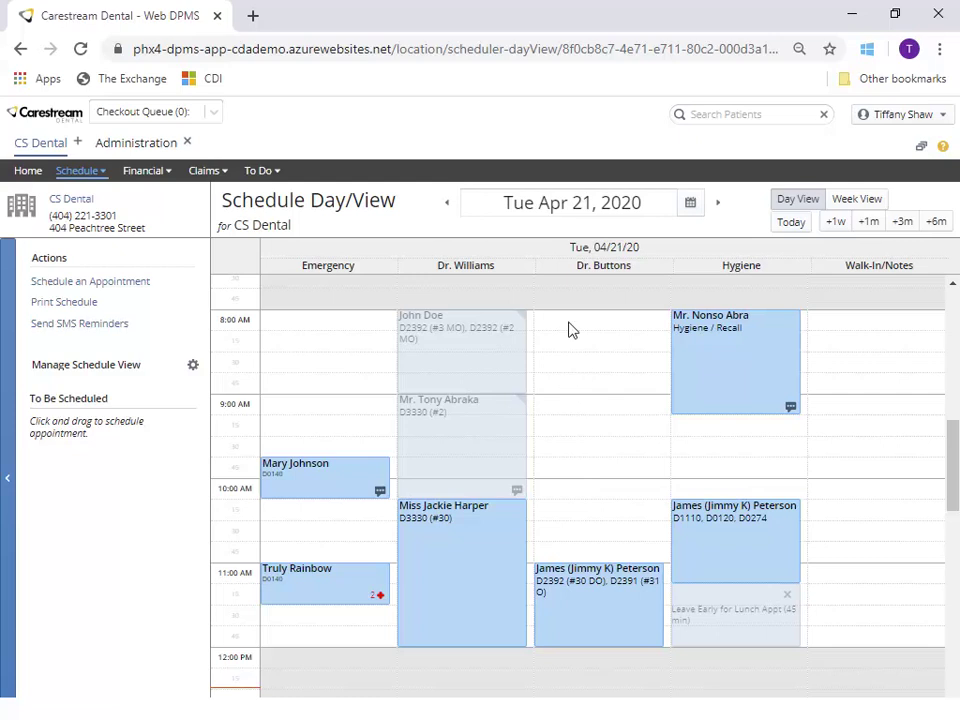
Block 8:00–9:00 AM in Dr. Buttons' column with a time lock named 'Late Start'
drag(570, 330, 572, 387)
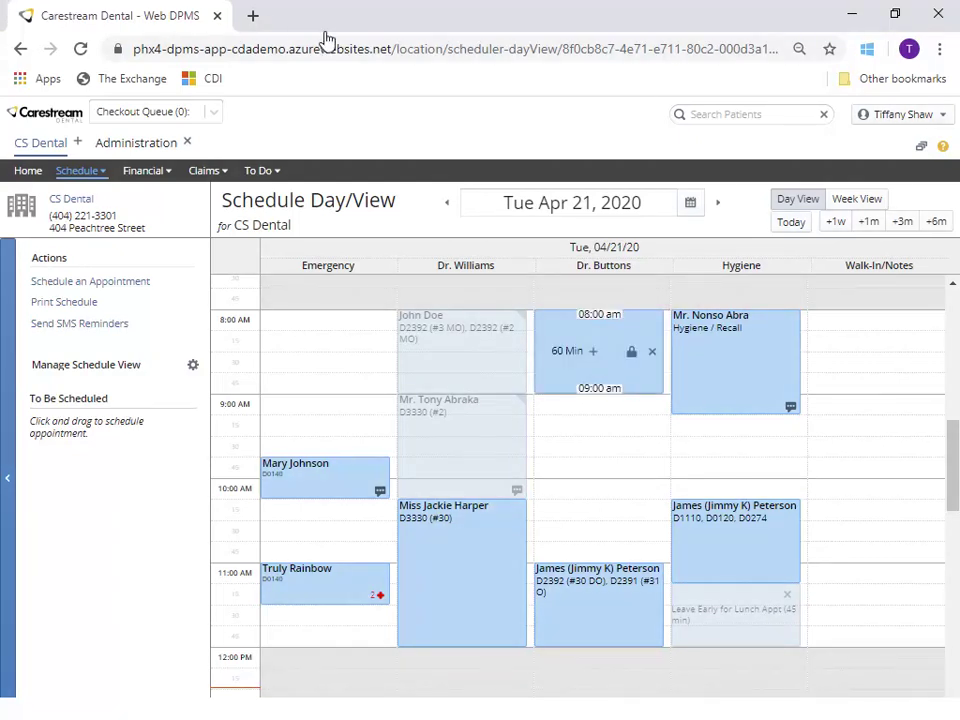
click(632, 355)
text(Late Start)
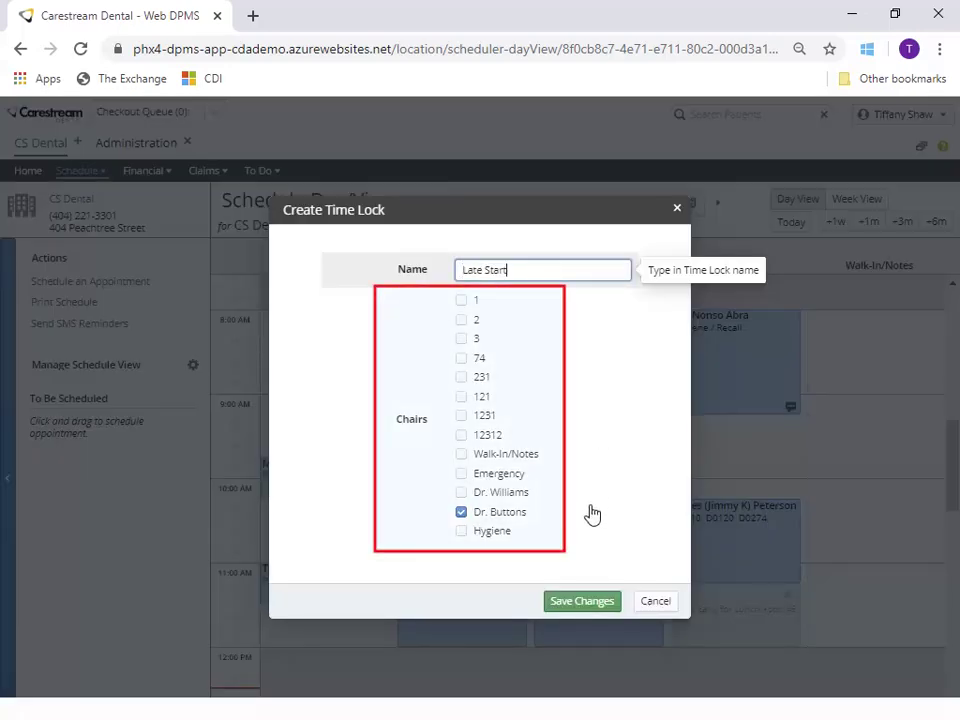
click(582, 601)
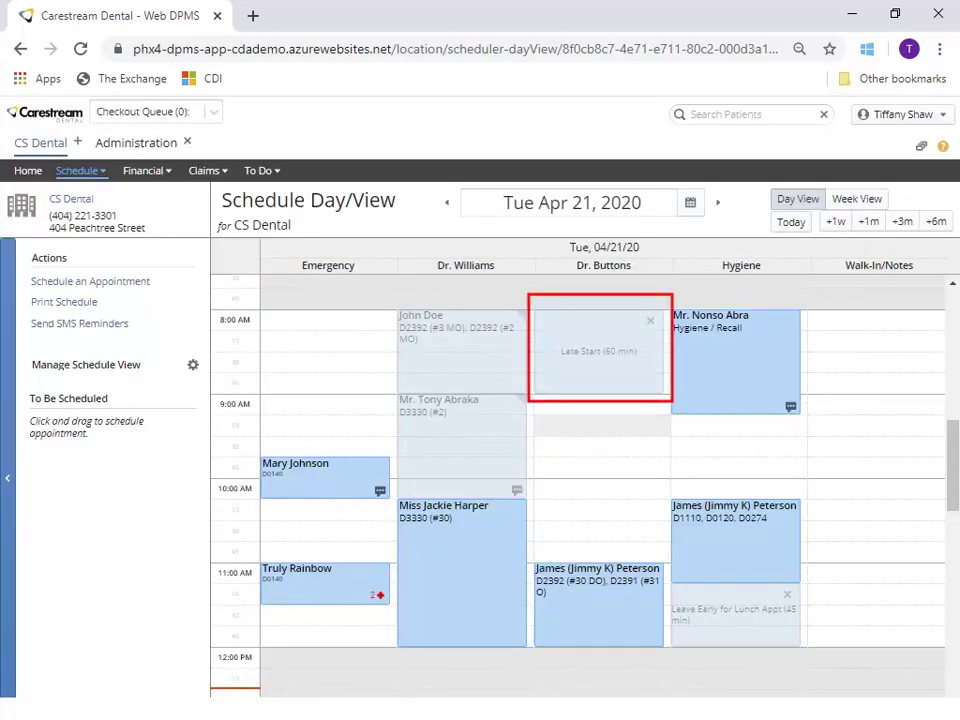